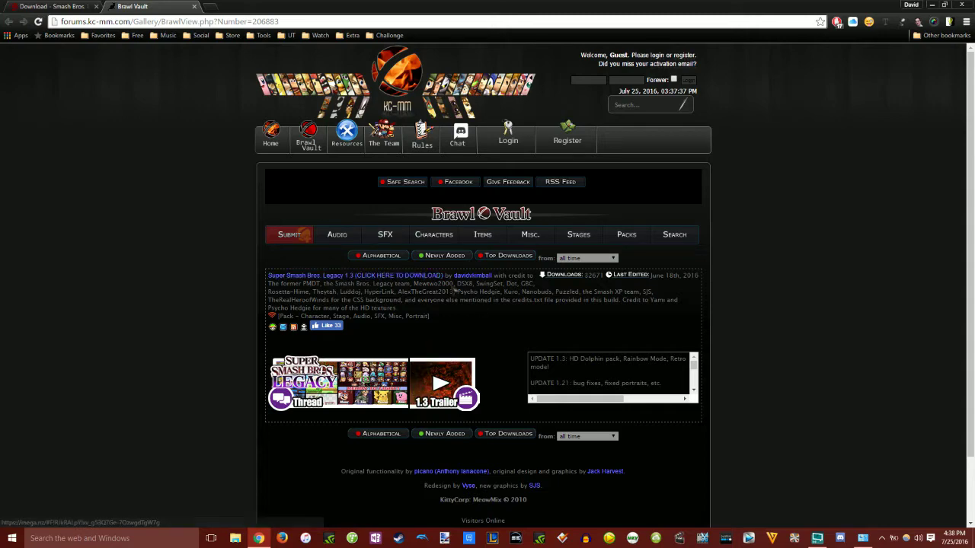
Step: Open the Super Smash Bros. Legacy 1.3 download folder and start a standard download of legacy 1.3 homebrew.zip
{"action": "left_click", "coordinate": [391, 276]}
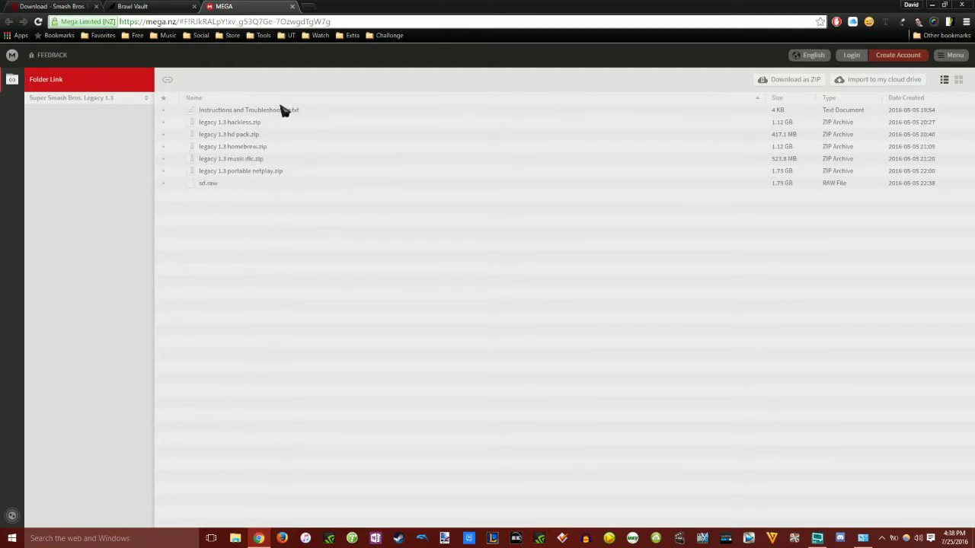
{"action": "left_click", "coordinate": [266, 124]}
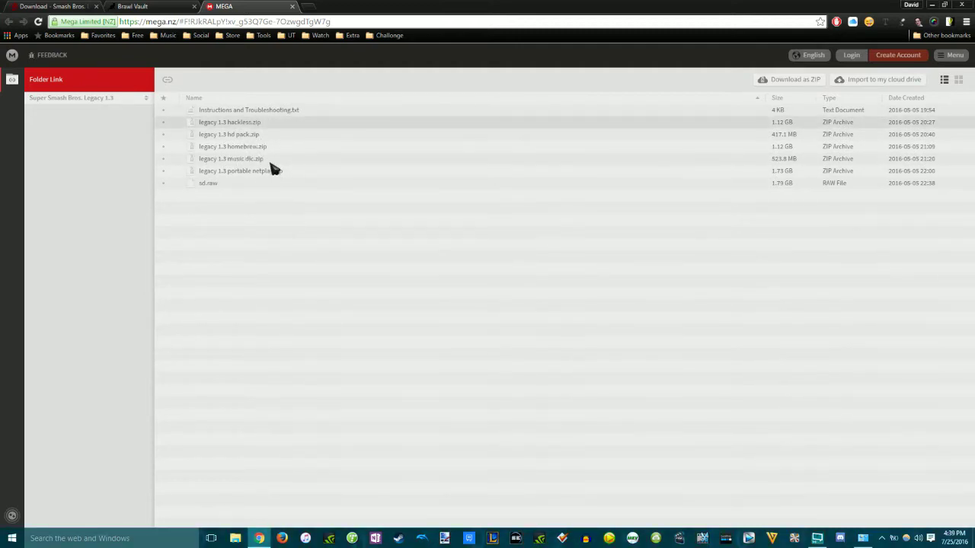
{"action": "left_click", "coordinate": [256, 148]}
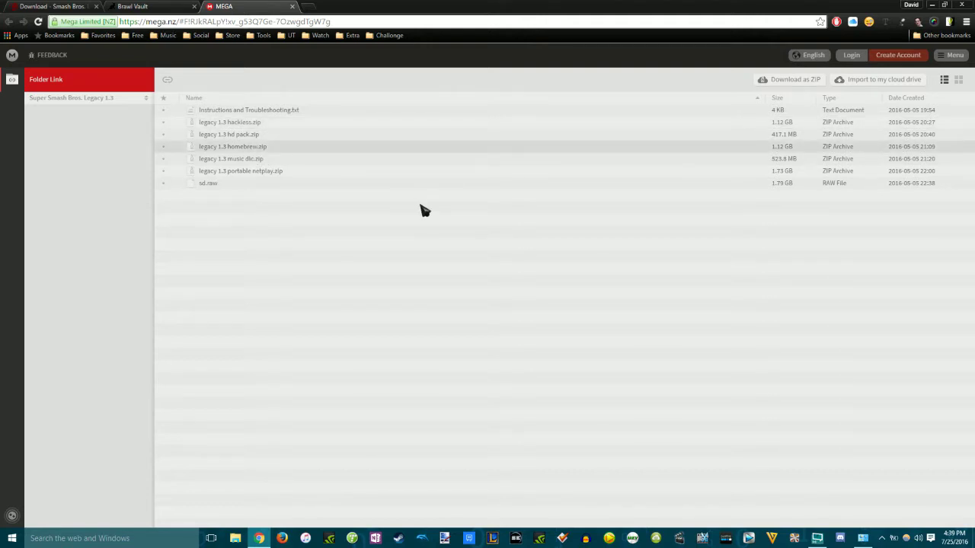
{"action": "right_click", "coordinate": [224, 155]}
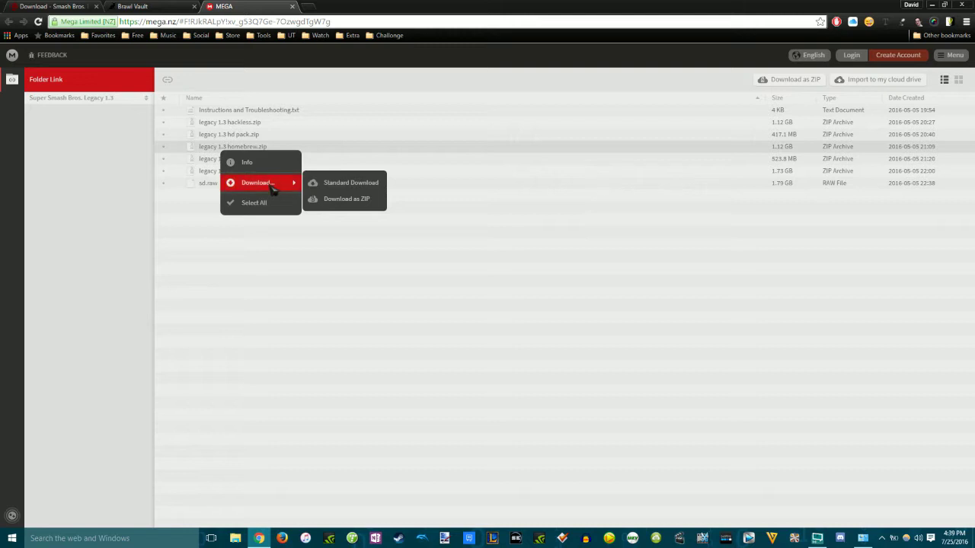
{"action": "right_click", "coordinate": [273, 147]}
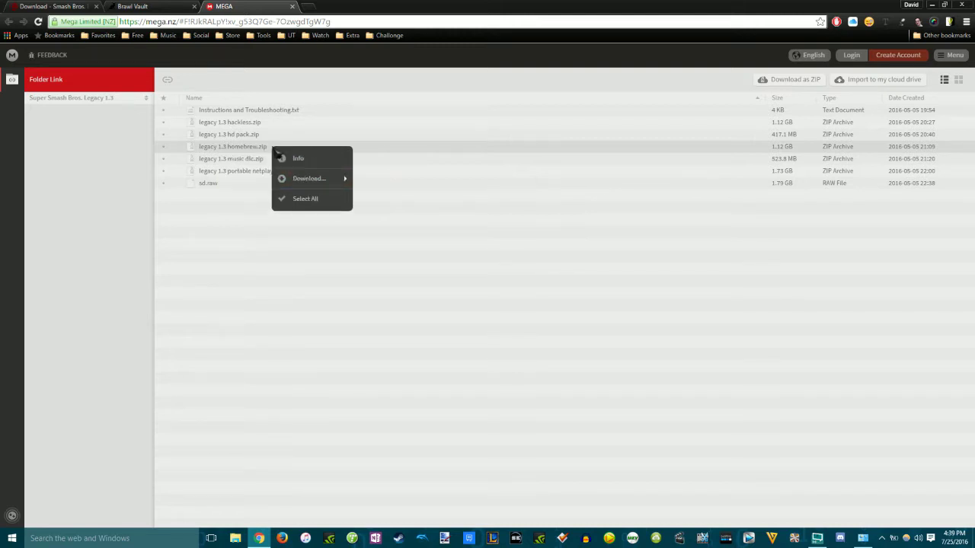
{"action": "mouse_move", "coordinate": [310, 179]}
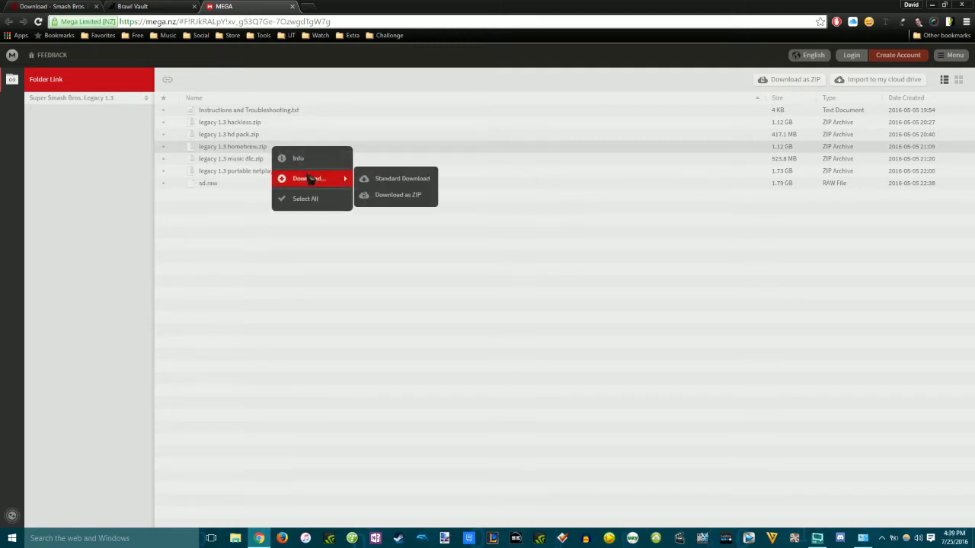
{"action": "left_click", "coordinate": [400, 182]}
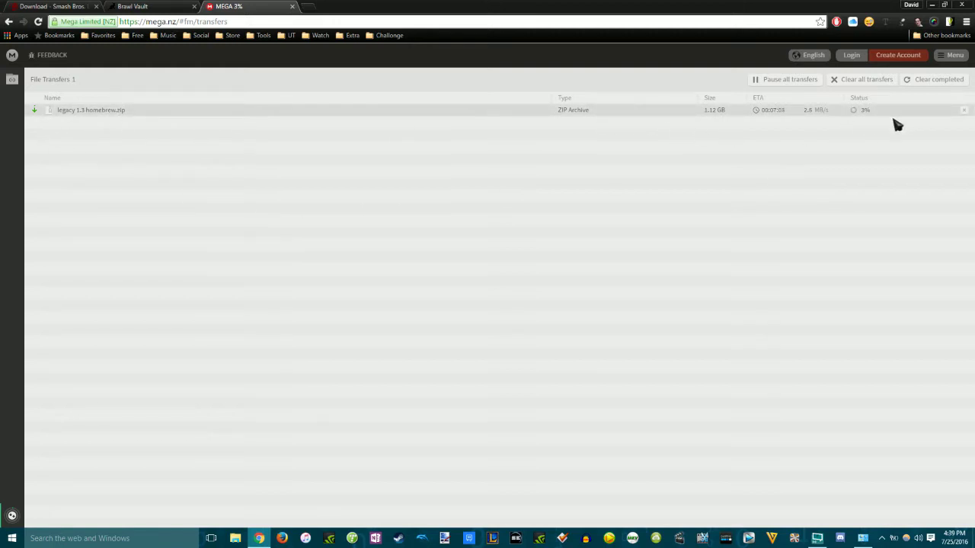
{"action": "left_click", "coordinate": [966, 111]}
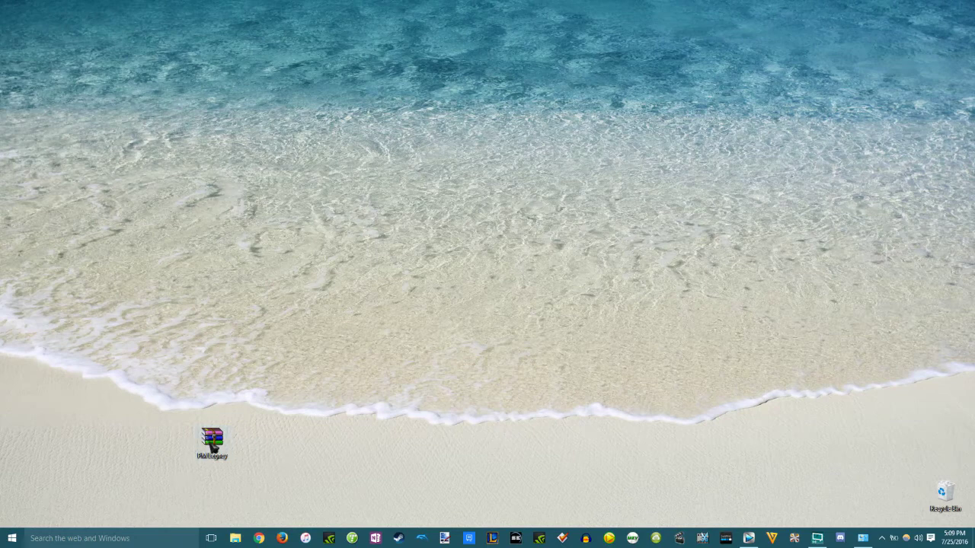
Step: Switch to a new Chrome window and search Google for "winrar"
{"action": "mouse_move", "coordinate": [213, 448]}
{"action": "left_mouse_down"}
{"action": "mouse_move", "coordinate": [228, 424]}
{"action": "mouse_move", "coordinate": [199, 447]}
{"action": "left_mouse_up"}
{"action": "left_click", "coordinate": [259, 538]}
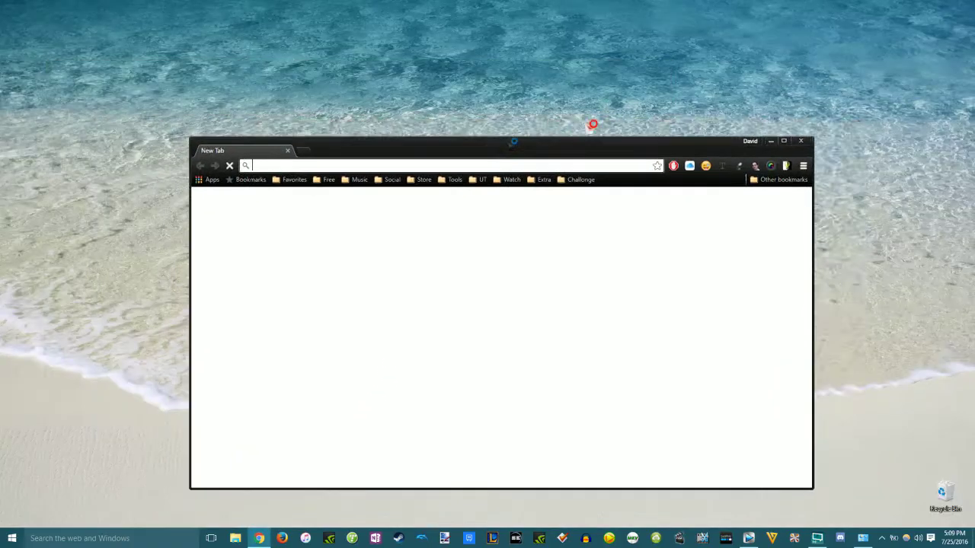
{"action": "left_click_drag", "start_coordinate": [513, 141], "coordinate": [581, 393]}
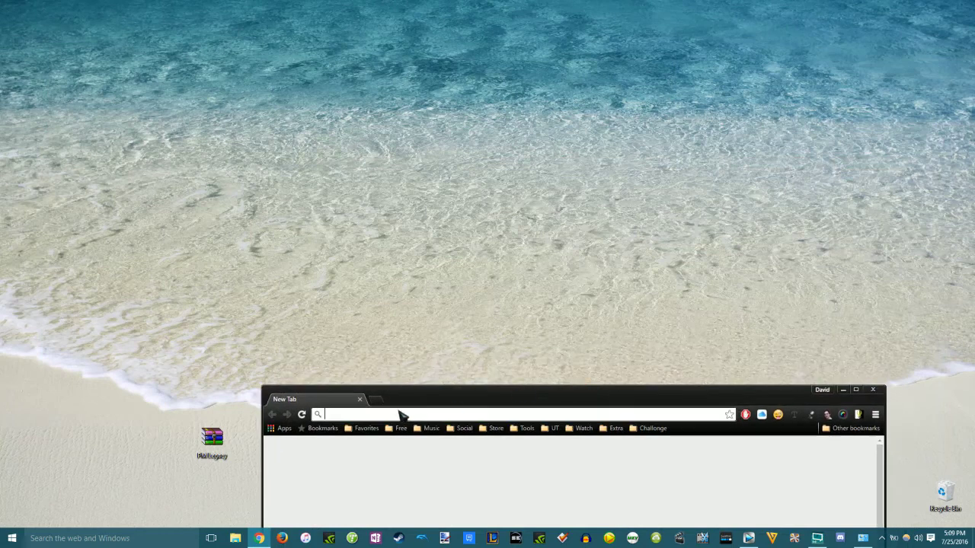
{"action": "left_click_drag", "start_coordinate": [432, 396], "coordinate": [433, 263]}
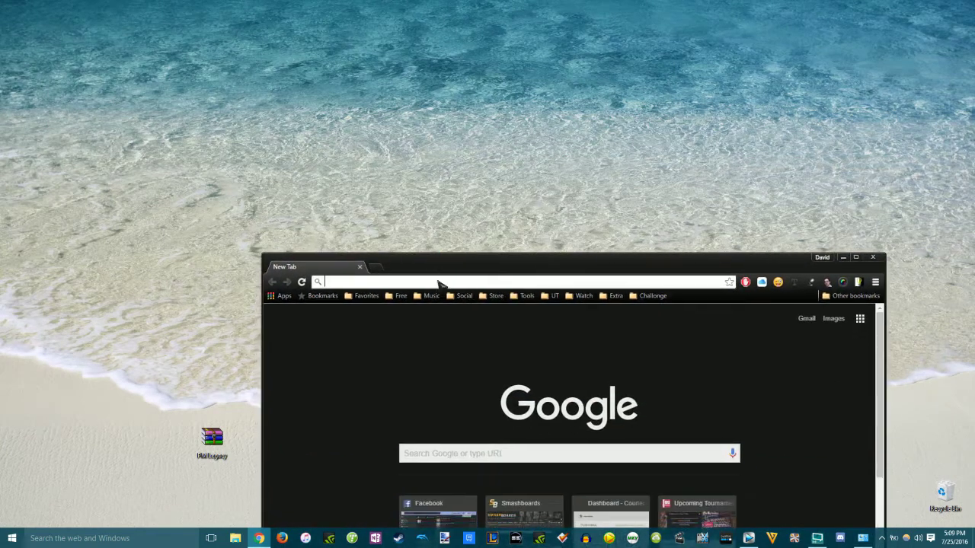
{"action": "left_click", "coordinate": [460, 456]}
{"action": "type", "text": "winrar"}
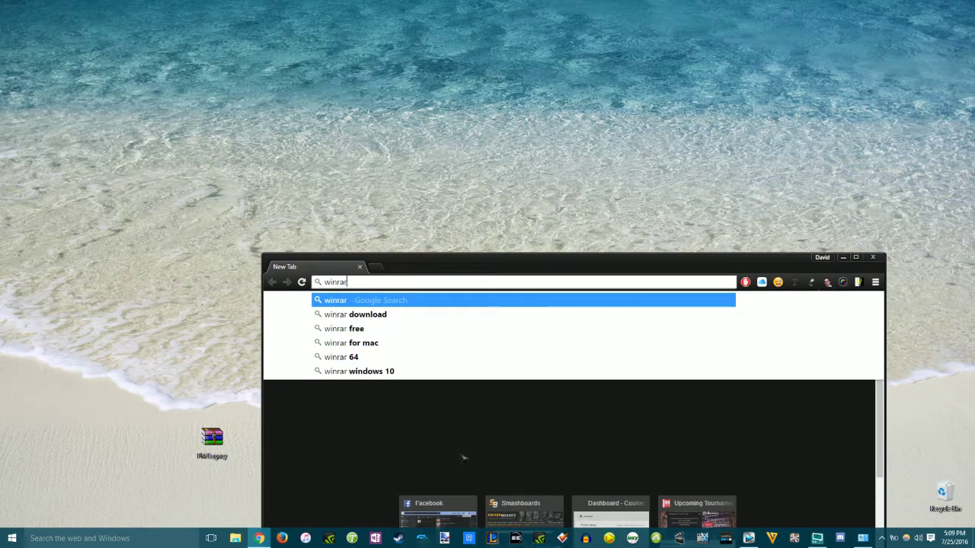
{"action": "key", "text": "Return"}
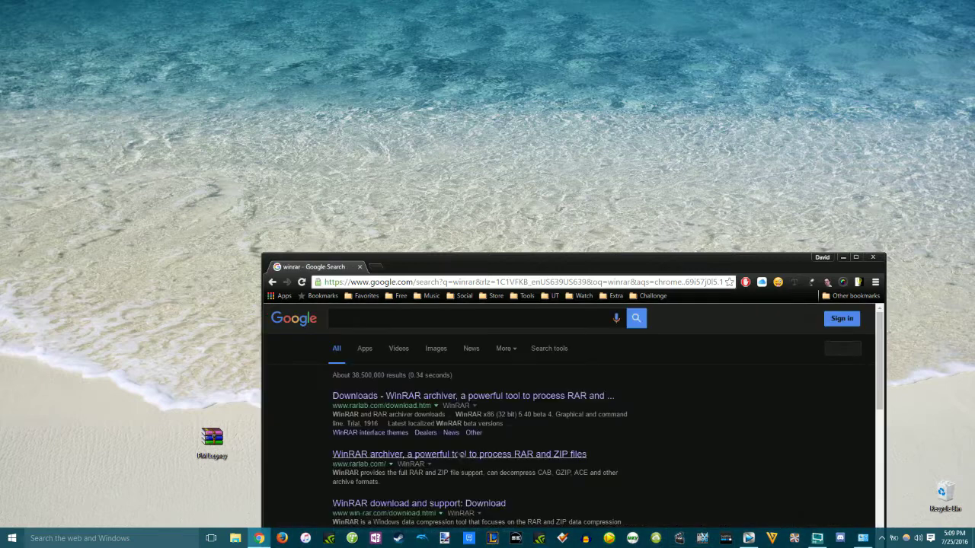
Step: Open the rarlab.com downloads page, choose WinRAR x86 (32 bit) 5.40 beta 4, and close the browser
{"action": "left_click", "coordinate": [415, 396]}
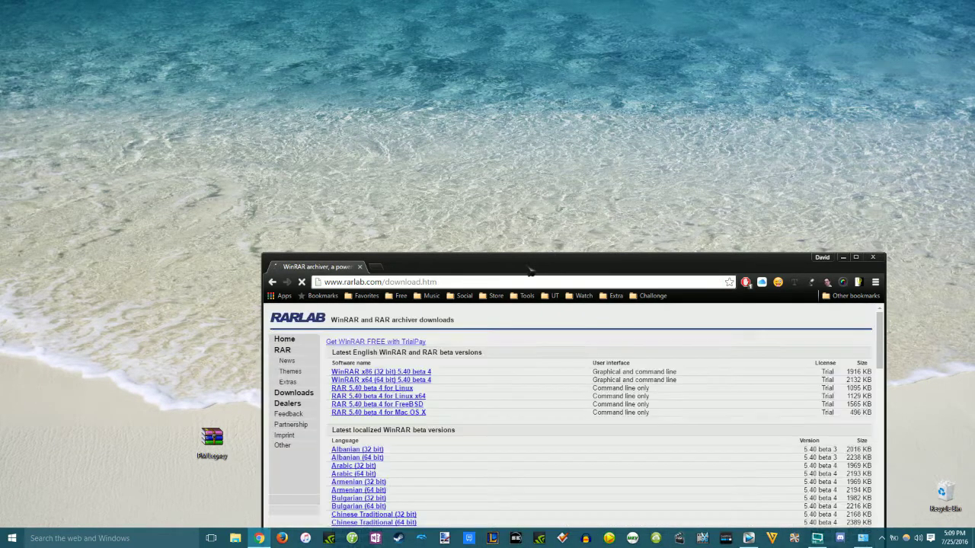
{"action": "left_click_drag", "start_coordinate": [531, 270], "coordinate": [567, 173]}
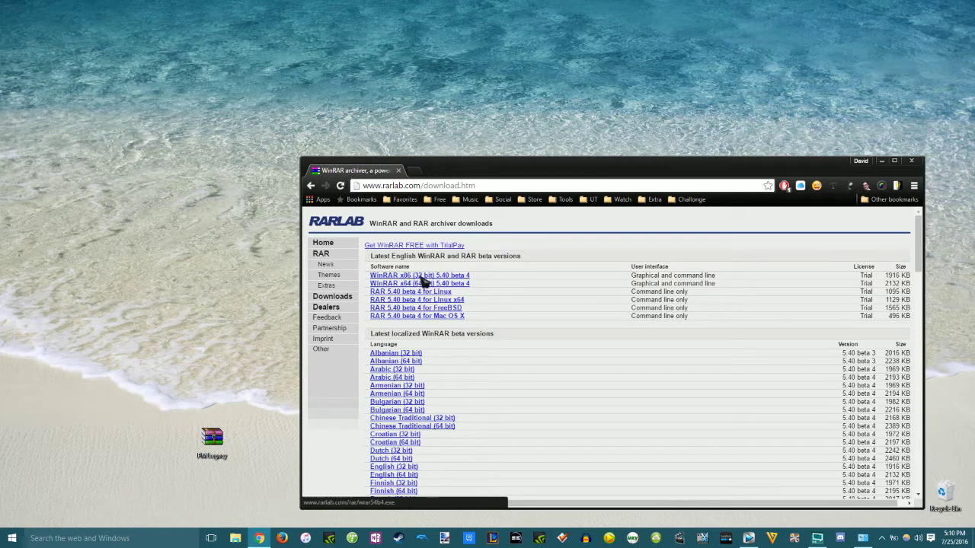
{"action": "left_click", "coordinate": [448, 275]}
{"action": "left_click", "coordinate": [911, 160]}
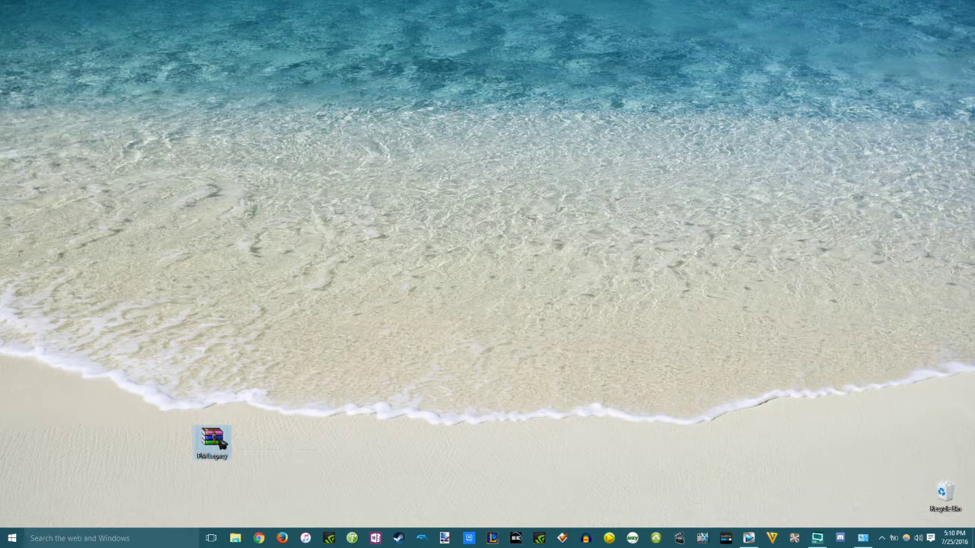
Step: Extract the PM Legacy archive on the desktop to its own PM Legacy folder and place the folder beside the archive
{"action": "right_click", "coordinate": [223, 444]}
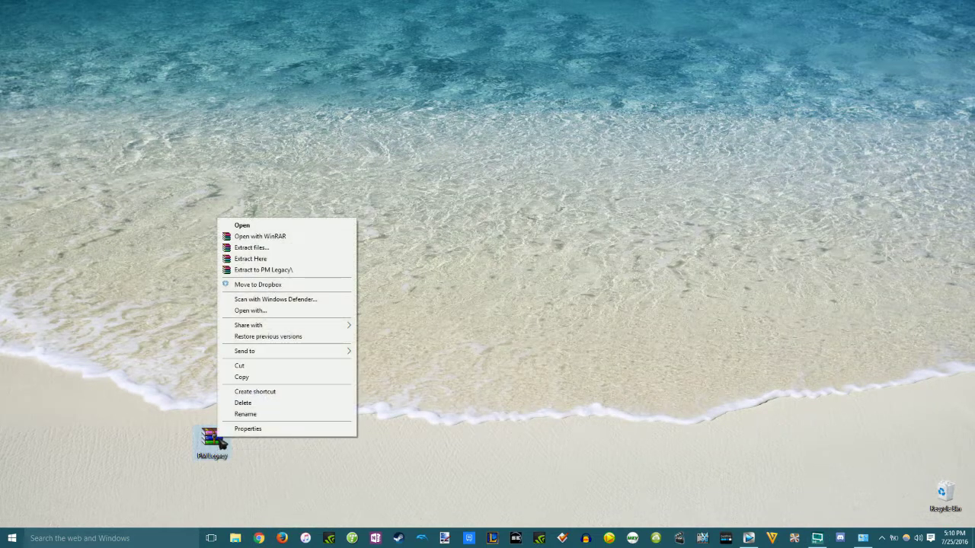
{"action": "left_click", "coordinate": [259, 271]}
{"action": "left_click_drag", "start_coordinate": [18, 16], "coordinate": [274, 450]}
{"action": "left_click", "coordinate": [261, 419]}
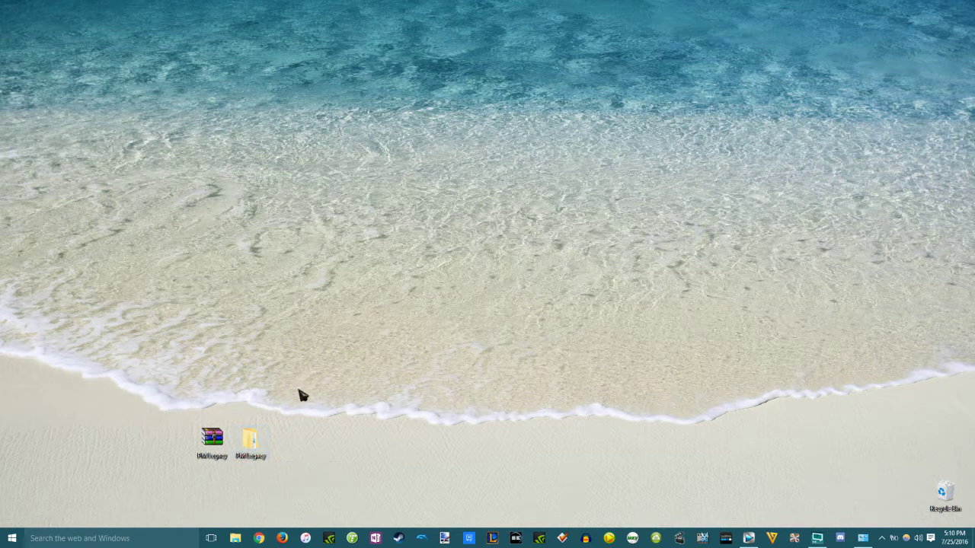
{"action": "left_click_drag", "start_coordinate": [302, 458], "coordinate": [259, 432]}
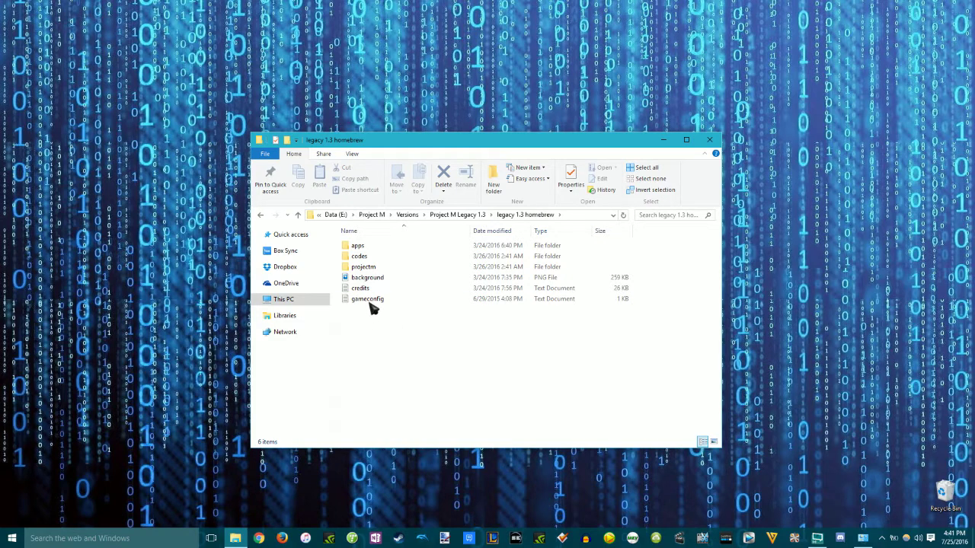
Step: Copy all the files and folders in legacy 1.3 homebrew and go to the PMLEGACY13 (G:) SD card in This PC
{"action": "left_click_drag", "start_coordinate": [378, 326], "coordinate": [374, 241]}
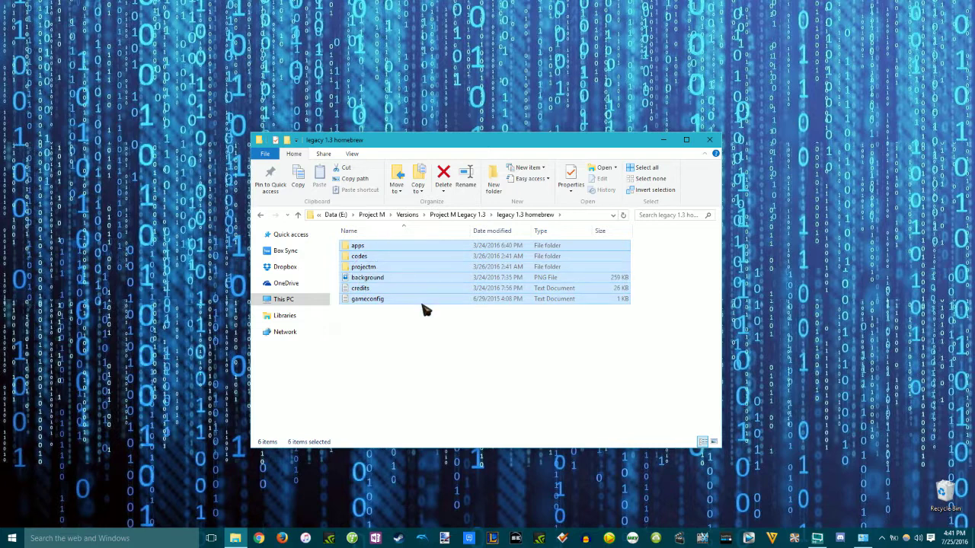
{"action": "left_click", "coordinate": [295, 301]}
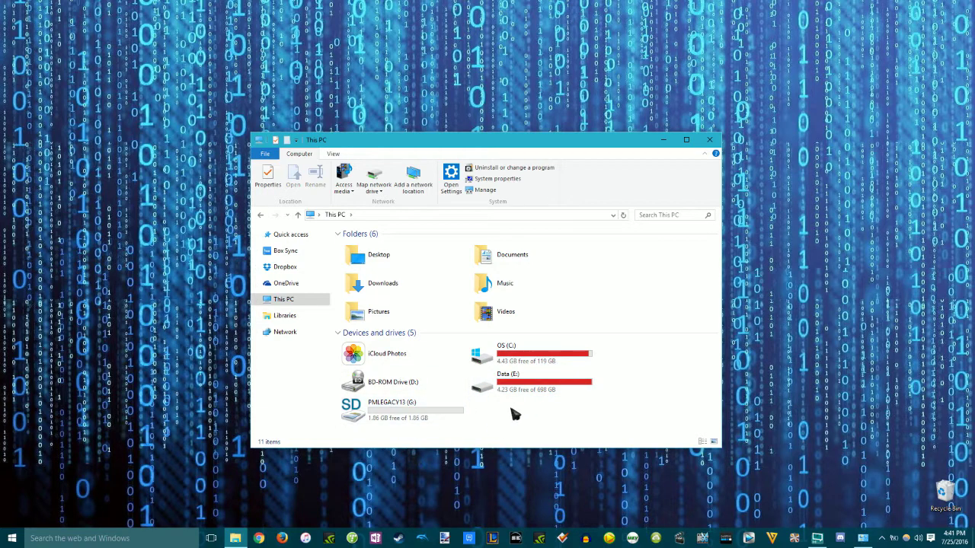
{"action": "left_click", "coordinate": [423, 418]}
{"action": "left_click", "coordinate": [570, 416]}
Step: Set the format options of the PMLEGACY13 (G:) SD card to the default allocation size and the volume label PMLEGACY
{"action": "right_click", "coordinate": [423, 409]}
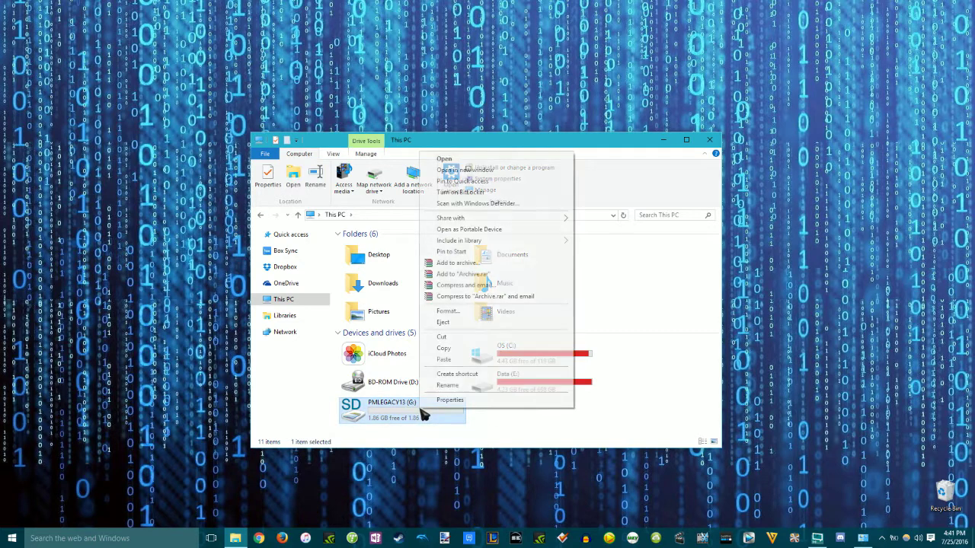
{"action": "left_click", "coordinate": [460, 310]}
{"action": "left_click", "coordinate": [374, 366]}
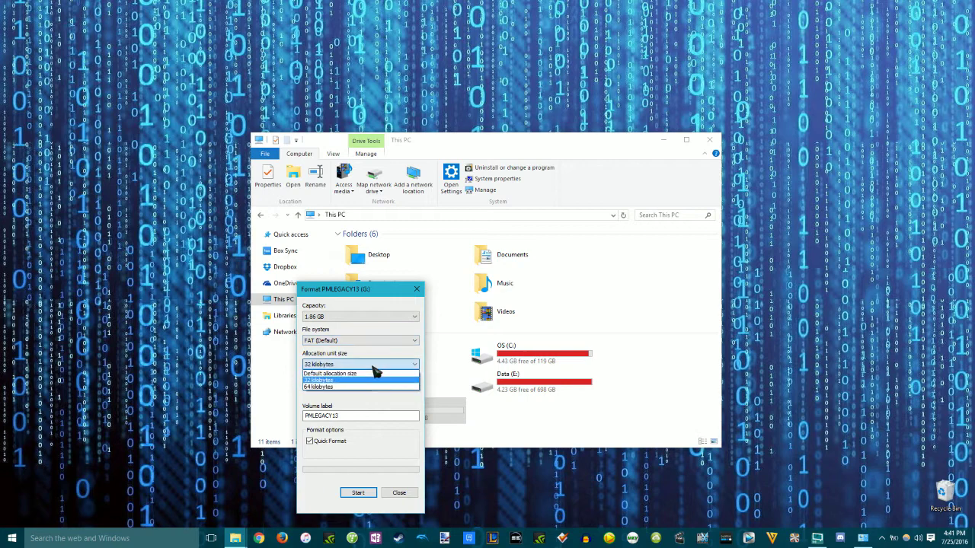
{"action": "left_click", "coordinate": [374, 381]}
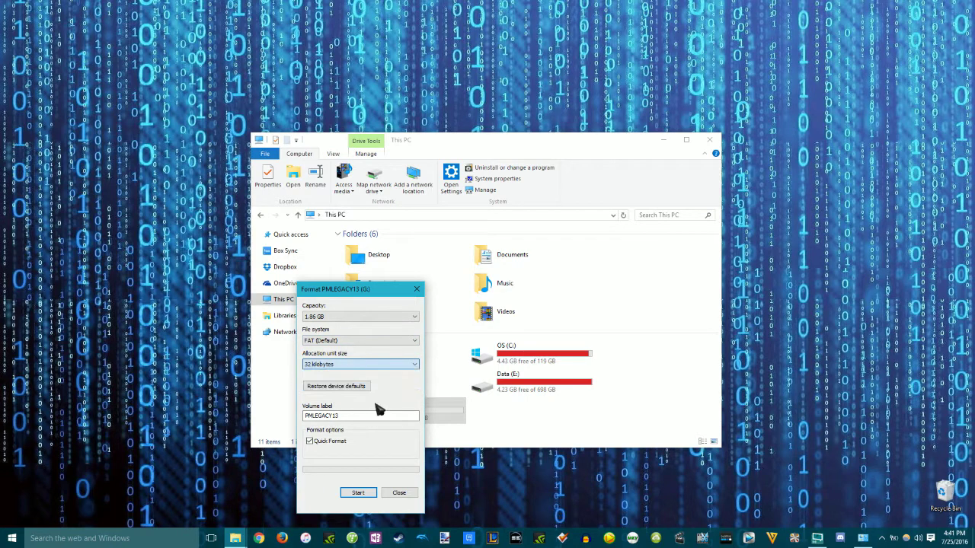
{"action": "left_click", "coordinate": [364, 366]}
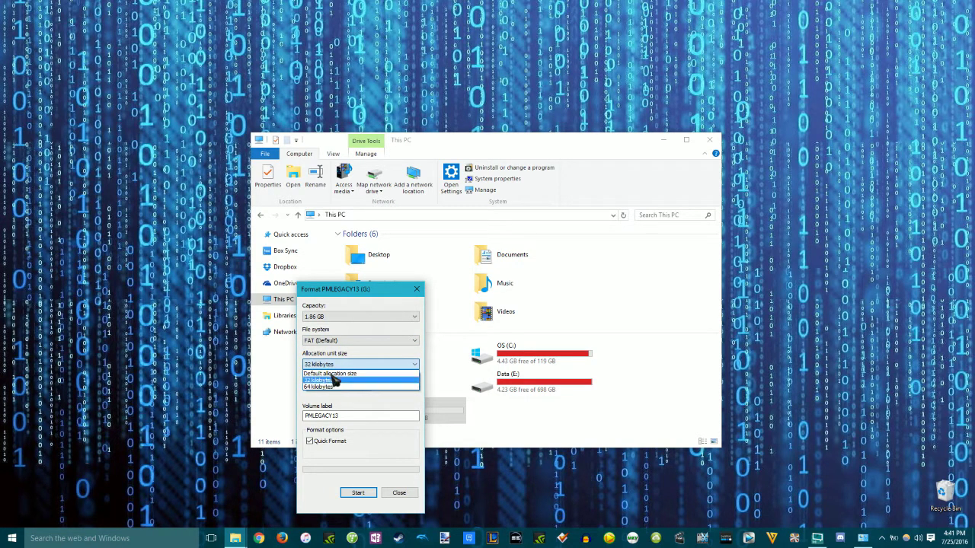
{"action": "left_click", "coordinate": [340, 374]}
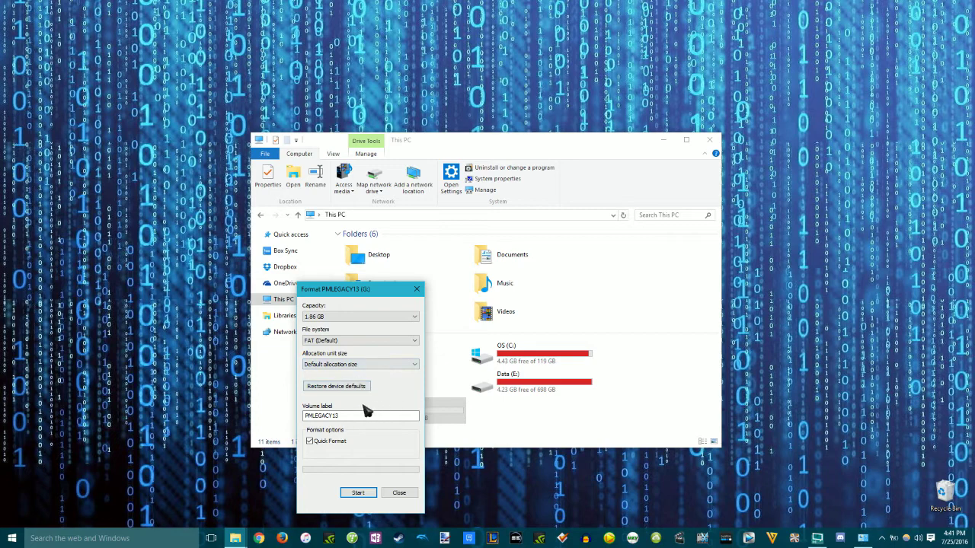
{"action": "left_click", "coordinate": [370, 418]}
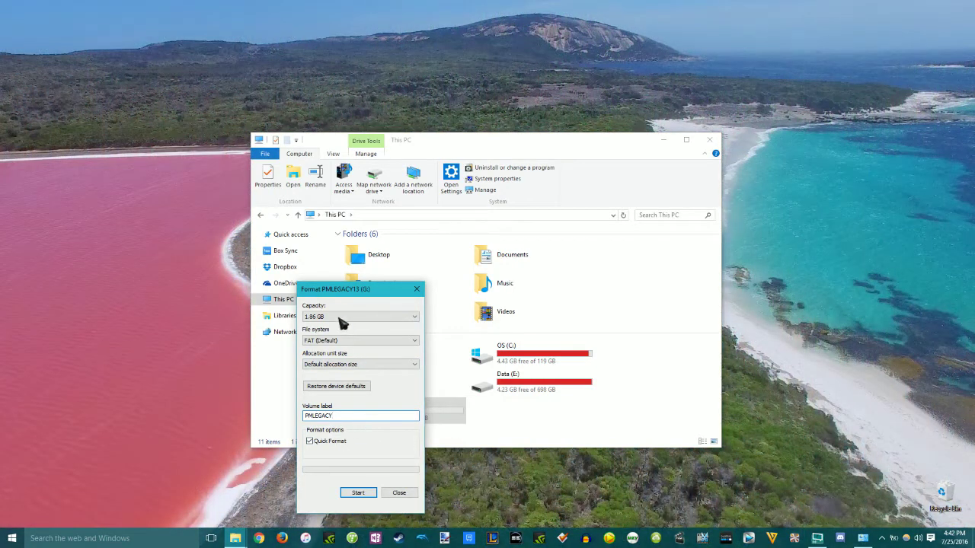
Step: Quick-format the SD card with these settings and close the format dialog
{"action": "left_click", "coordinate": [328, 443]}
{"action": "left_click", "coordinate": [358, 493]}
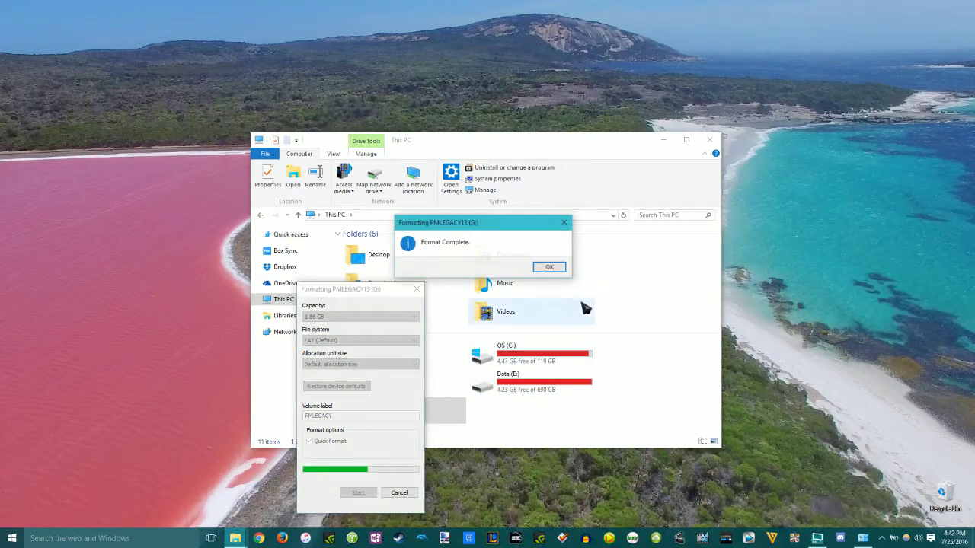
{"action": "left_click", "coordinate": [545, 264]}
{"action": "left_click", "coordinate": [417, 289]}
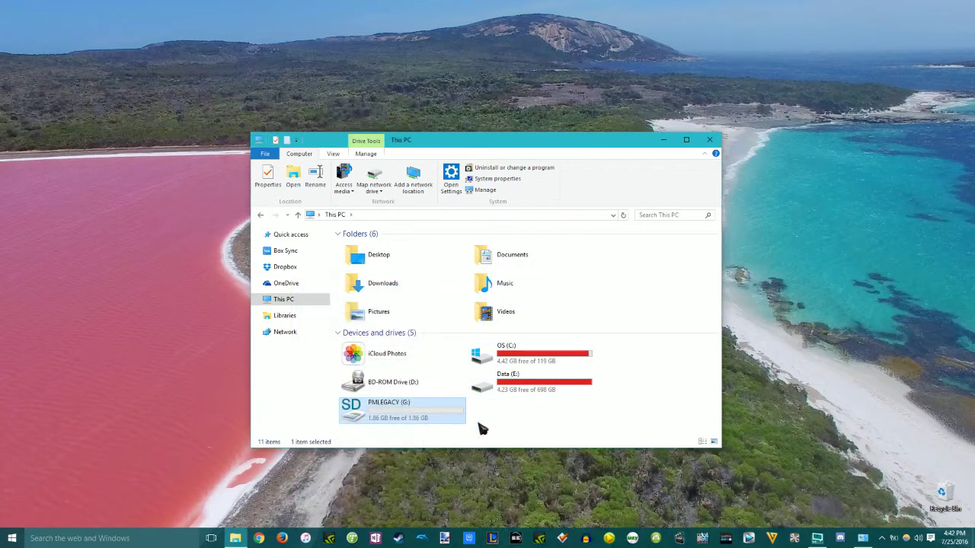
Step: Paste the copied homebrew files and folders into the root of the PMLEGACY (G:) SD card
{"action": "double_click", "coordinate": [425, 417]}
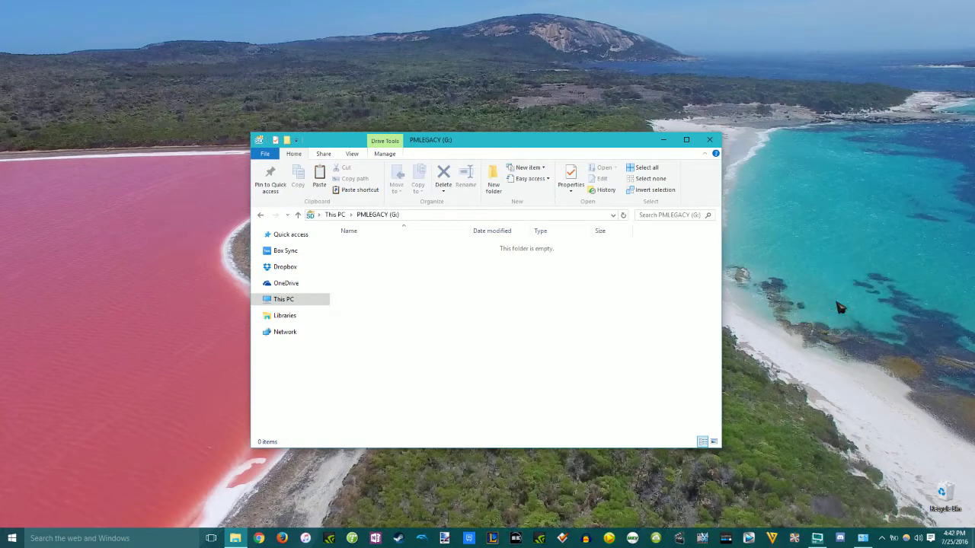
{"action": "key", "text": "ctrl+v"}
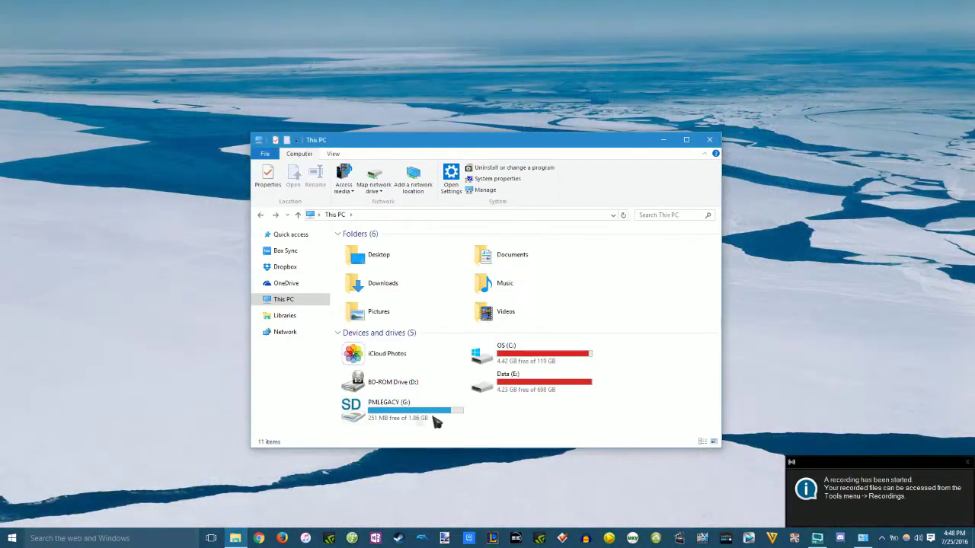
Step: Check the space used on the PMLEGACY (G:) SD card and review the copied files and folders at its root
{"action": "mouse_move", "coordinate": [403, 417]}
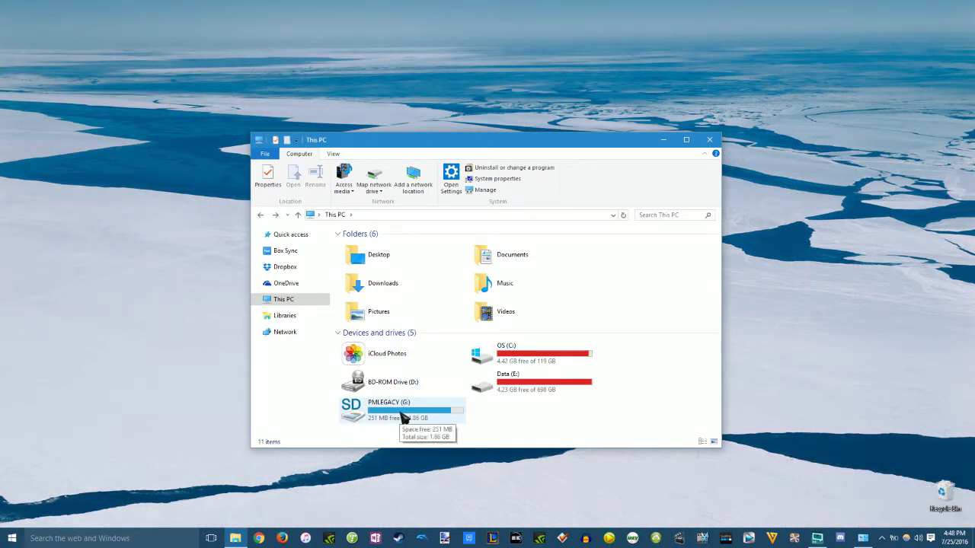
{"action": "left_click", "coordinate": [457, 417]}
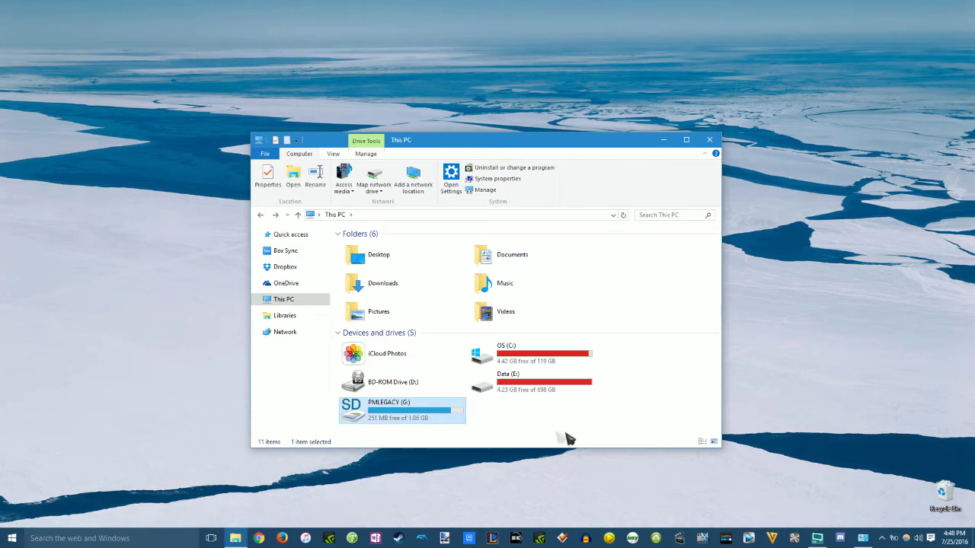
{"action": "double_click", "coordinate": [451, 423]}
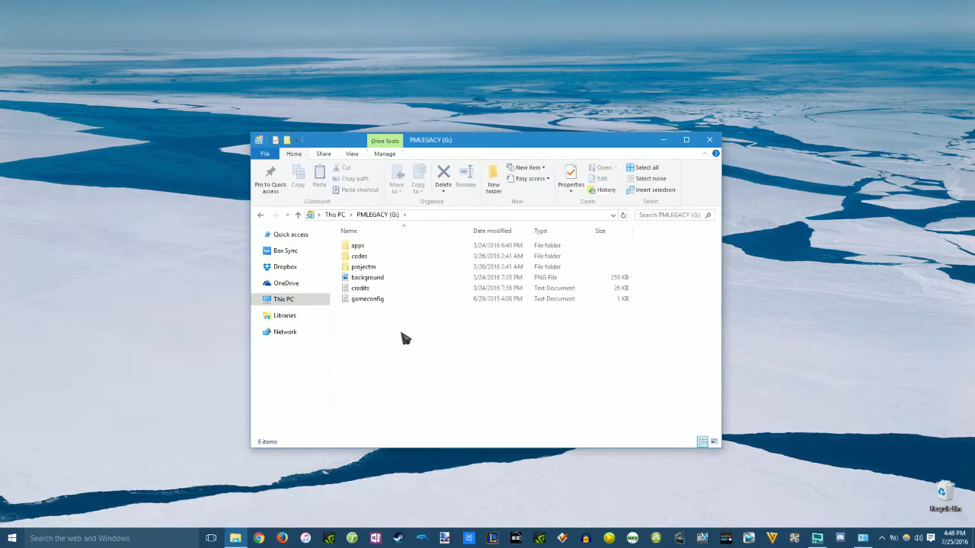
{"action": "left_click_drag", "start_coordinate": [405, 338], "coordinate": [355, 244]}
{"action": "left_click", "coordinate": [507, 386]}
{"action": "left_click_drag", "start_coordinate": [461, 375], "coordinate": [386, 305]}
{"action": "left_click", "coordinate": [424, 390]}
{"action": "left_click_drag", "start_coordinate": [414, 375], "coordinate": [383, 310]}
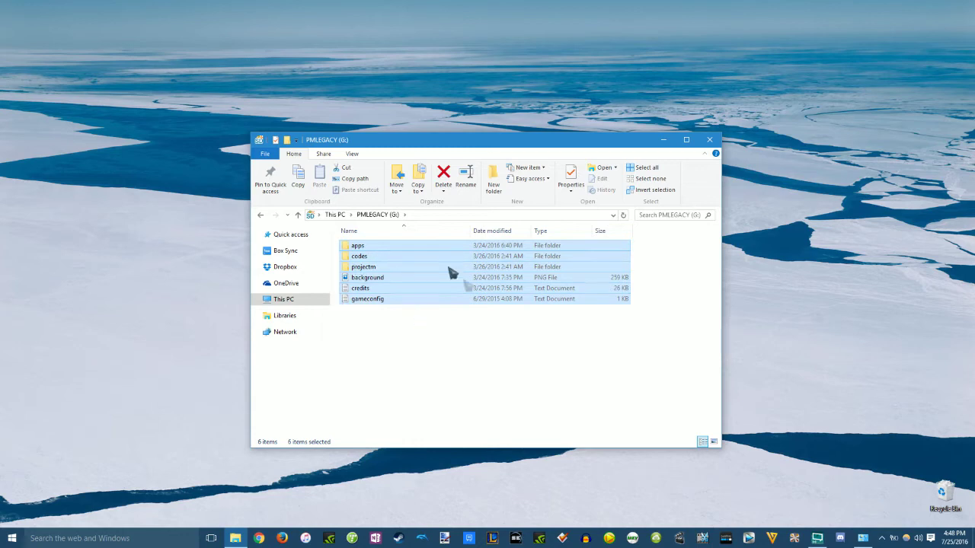
{"action": "left_click", "coordinate": [459, 351]}
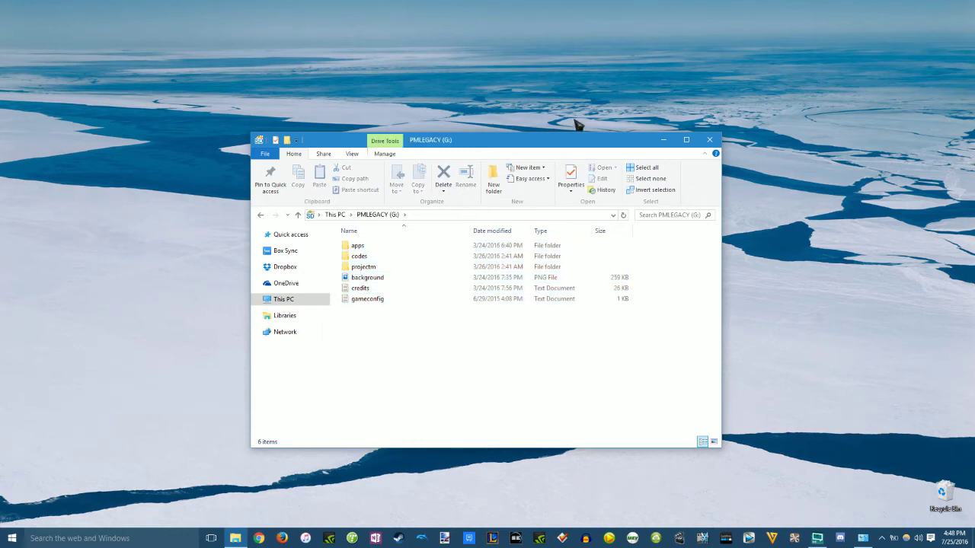
{"action": "left_click_drag", "start_coordinate": [568, 148], "coordinate": [609, 146]}
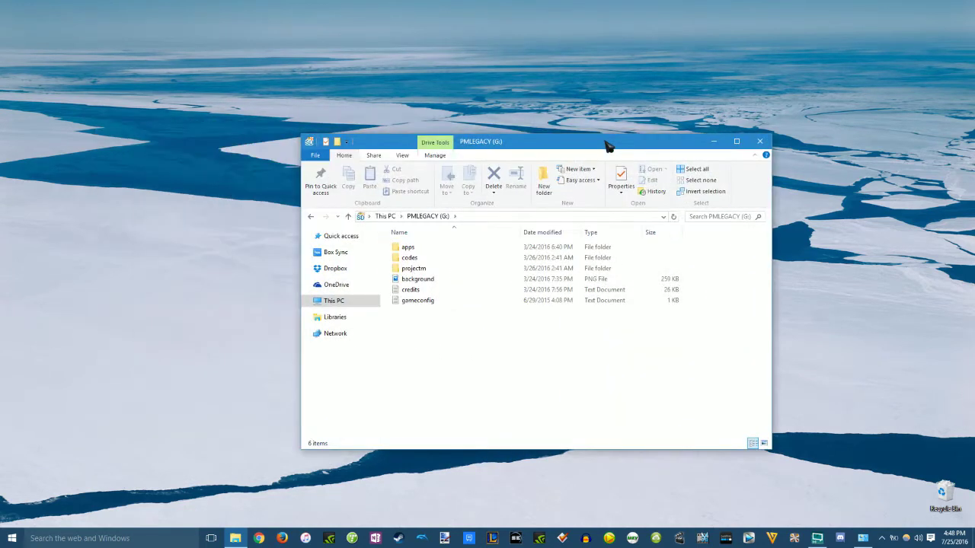
{"action": "left_click_drag", "start_coordinate": [470, 366], "coordinate": [385, 240]}
{"action": "left_click", "coordinate": [466, 332]}
{"action": "left_click_drag", "start_coordinate": [460, 336], "coordinate": [417, 254]}
{"action": "left_click", "coordinate": [437, 325]}
{"action": "left_click_drag", "start_coordinate": [438, 326], "coordinate": [388, 241]}
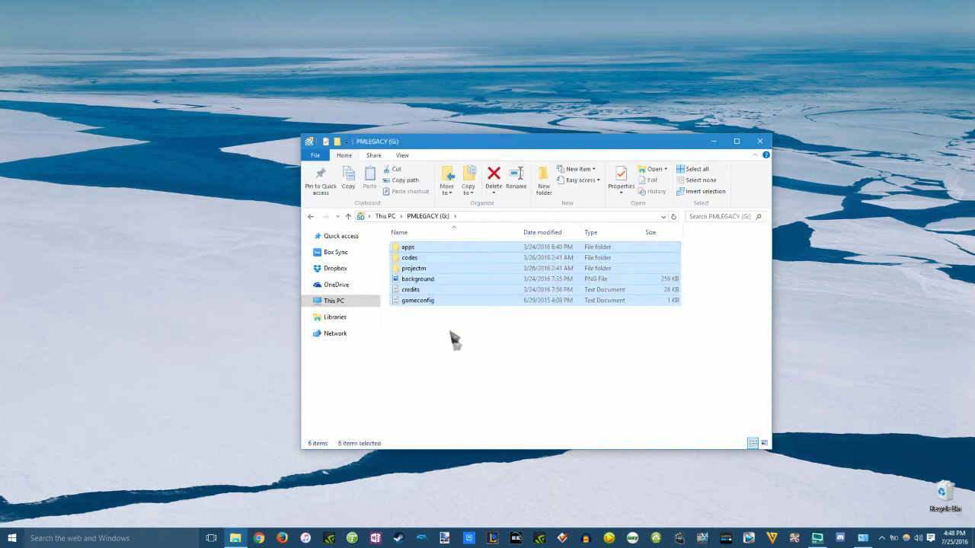
{"action": "left_click", "coordinate": [457, 351]}
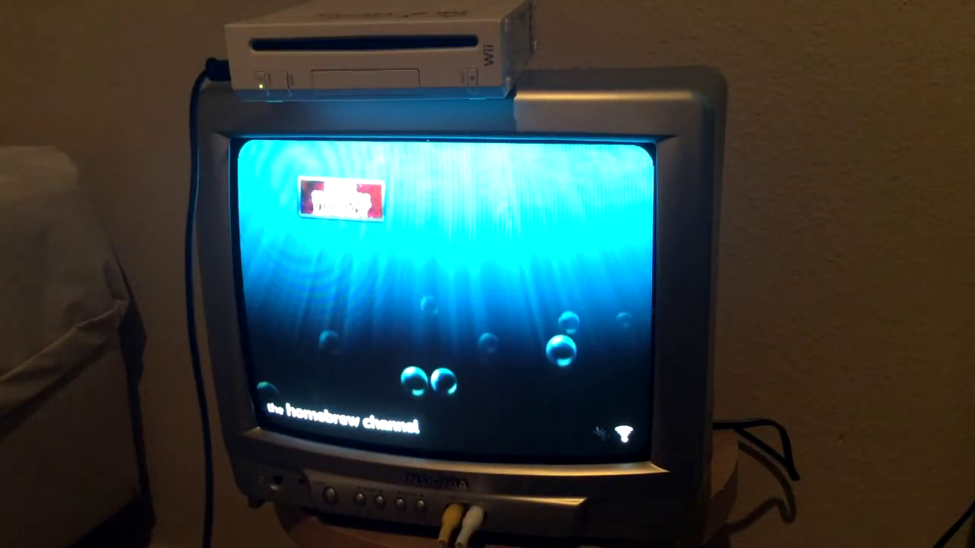
{"action": "key", "text": "Return"}
{"action": "key", "text": "Left"}
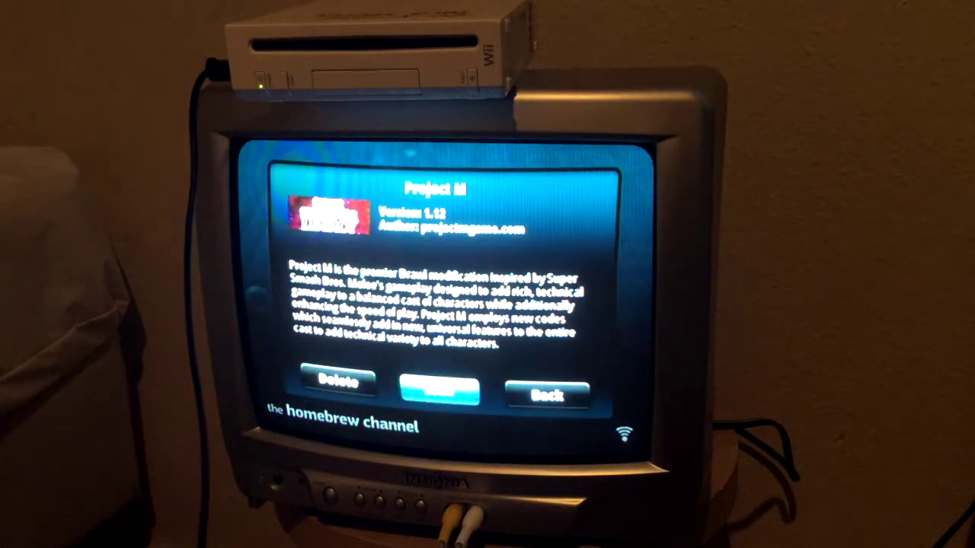
{"action": "key", "text": "Left"}
{"action": "key", "text": "Escape"}
{"action": "key", "text": "Return"}
{"action": "key", "text": "Left"}
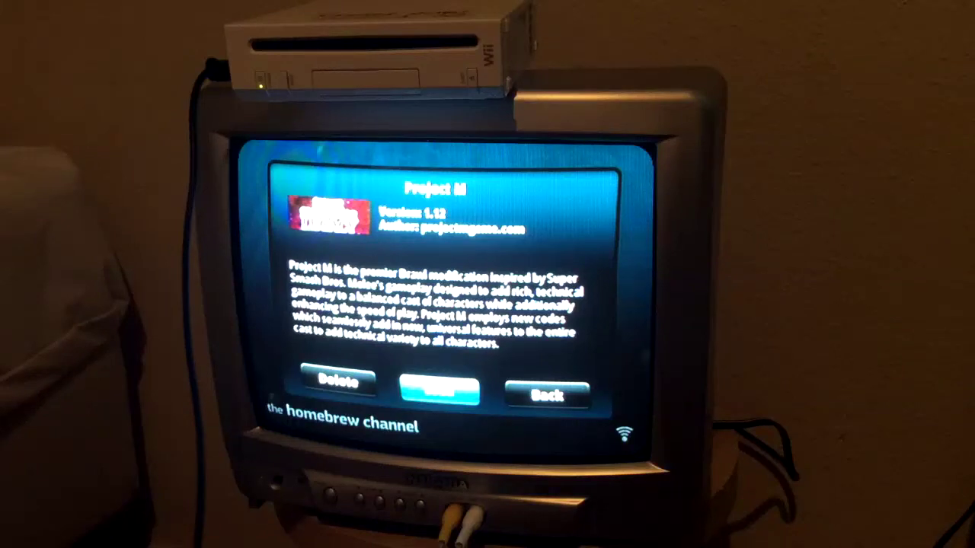
{"action": "key", "text": "Escape"}
{"action": "key", "text": "Return"}
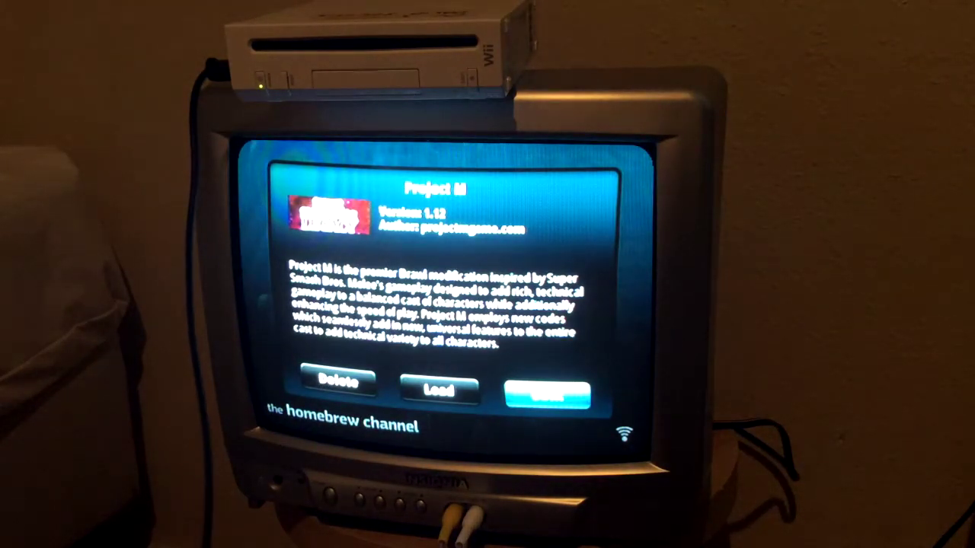
{"action": "key", "text": "Left"}
{"action": "key", "text": "Escape"}
{"action": "key", "text": "Return"}
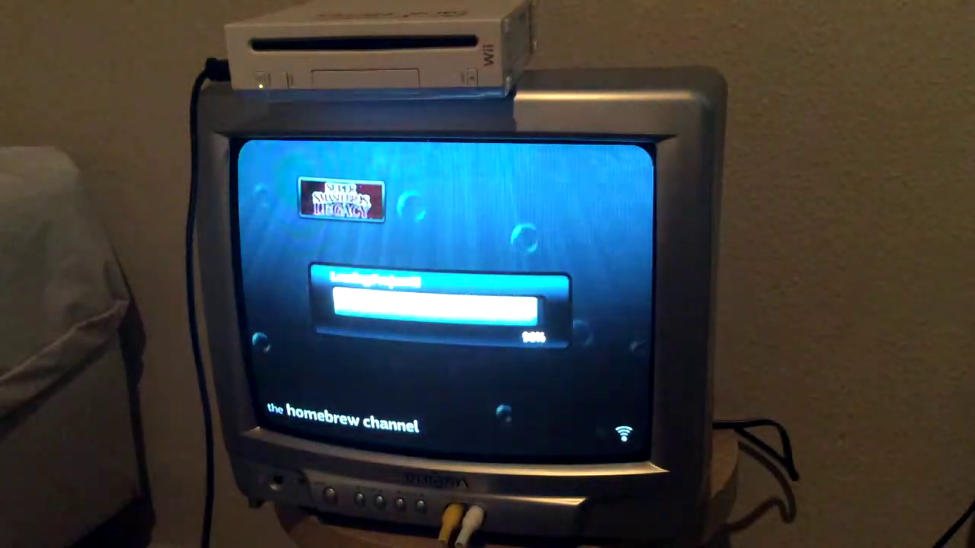